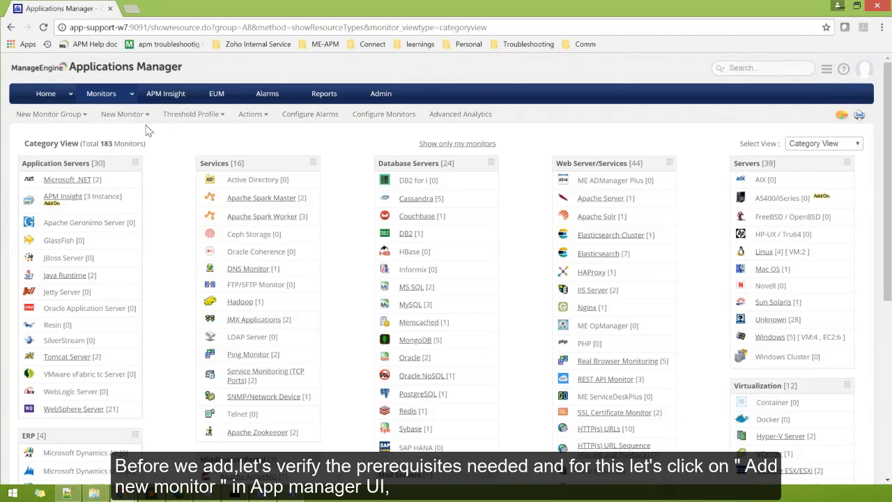
# - Start a new monitor and pick Java Runtime from the Application Servers monitor types
pyautogui.click(122, 114)
pyautogui.click(129, 131)
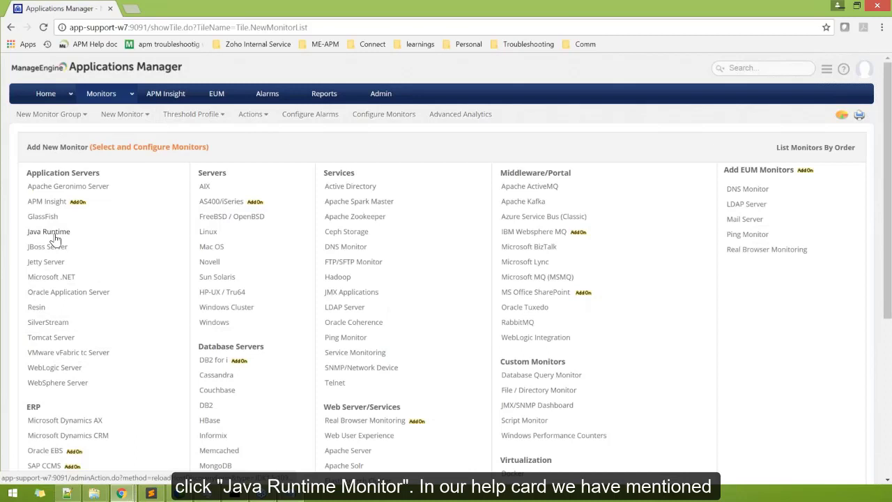
pyautogui.click(56, 237)
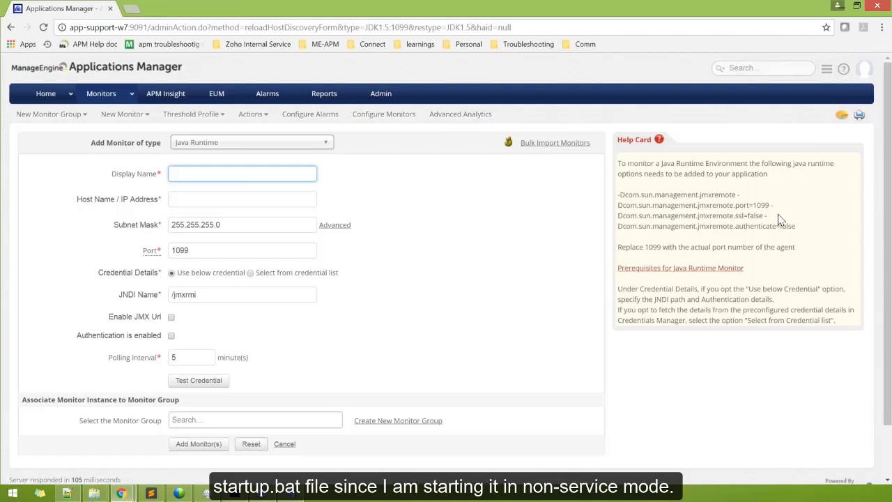
# - Browse into the apache-tomcat-8.5.16 bin folder in File Explorer to reach startup.bat
pyautogui.click(93, 497)
pyautogui.click(230, 394)
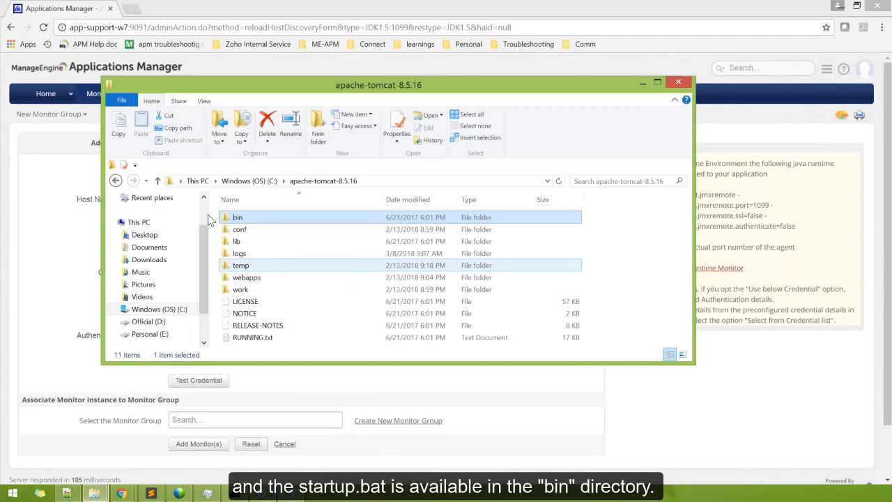
pyautogui.doubleClick(247, 217)
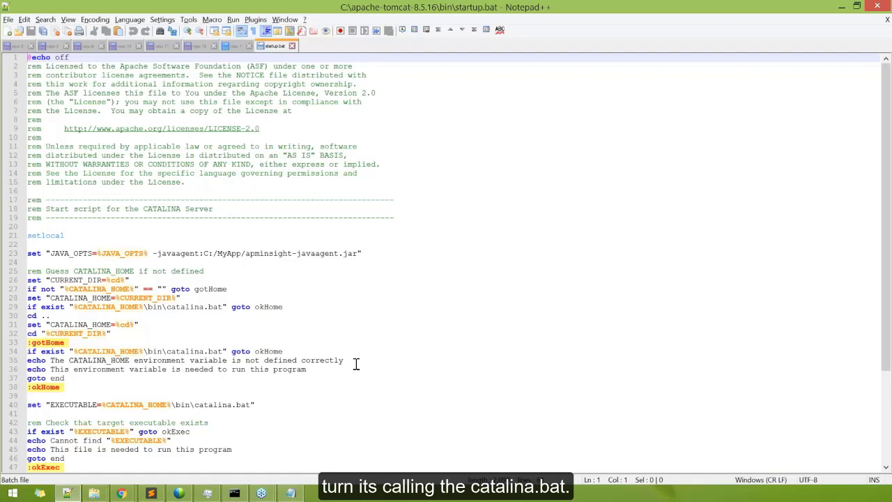
# - Add a new set "CATALINA_OPTS= line below the EXECUTABLE line at line 40
pyautogui.click(295, 404)
pyautogui.press('Return')
pyautogui.press('Return')
pyautogui.scroll(-5, 393, 314)
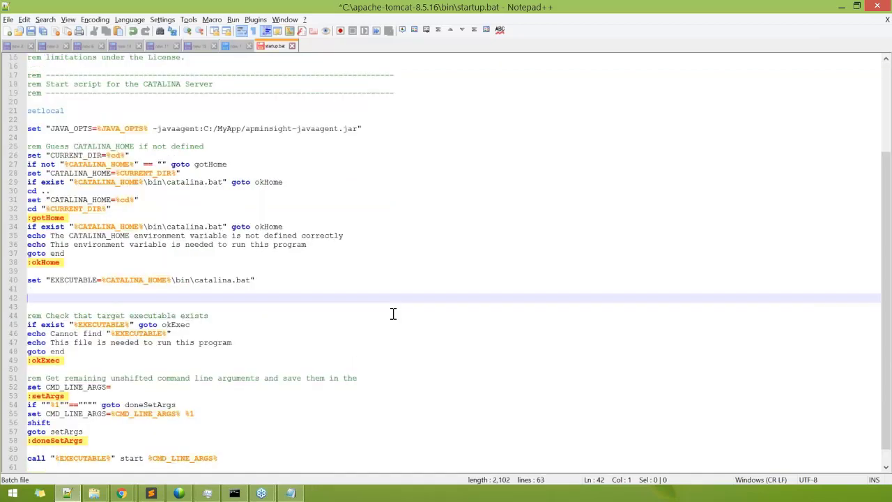
pyautogui.write('s')
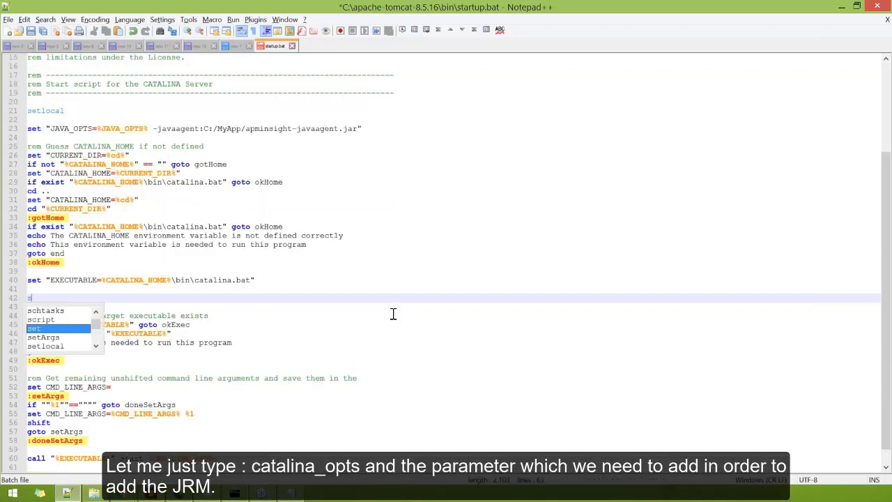
pyautogui.write('et "CAT')
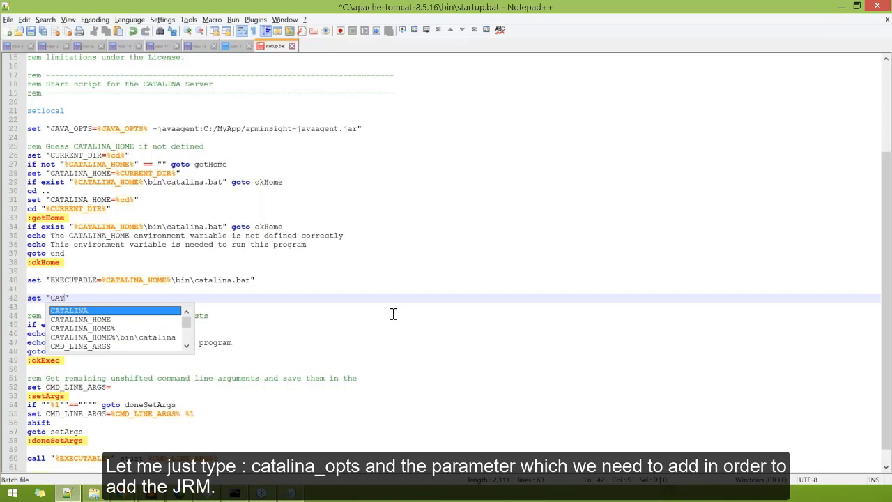
pyautogui.write('ALINA_')
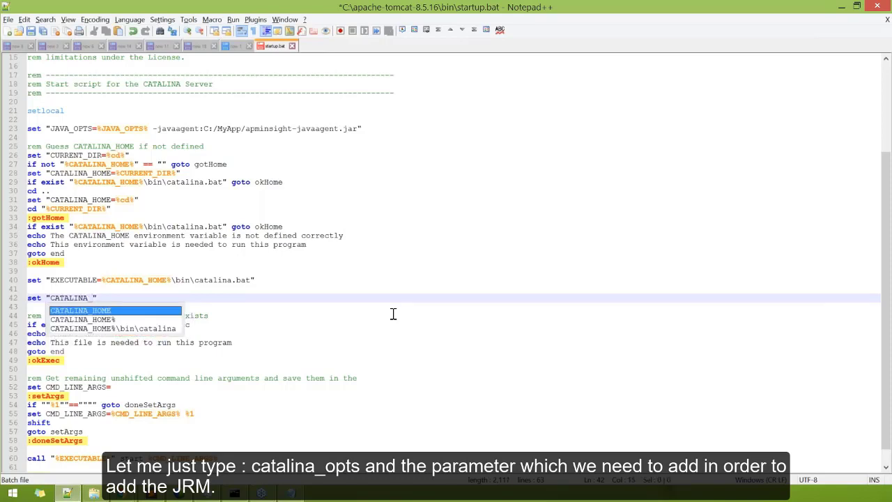
pyautogui.write('OPTS')
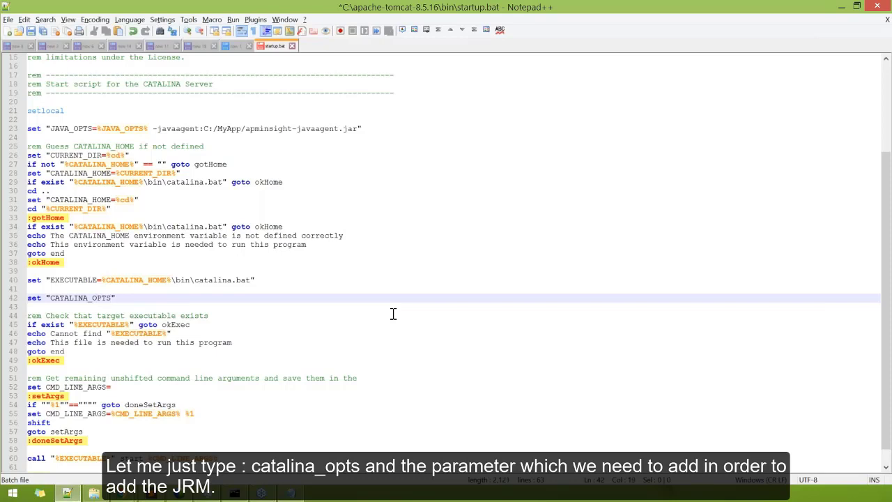
pyautogui.write('=')
pyautogui.press('BackSpace')
pyautogui.write('=')
# - Copy the four -Dcom JMX options from the Applications Manager help card
pyautogui.click(122, 494)
pyautogui.moveTo(618, 195); pyautogui.dragTo(797, 226)
pyautogui.hotkey('ctrl', 'c')
pyautogui.rightClick(777, 224)
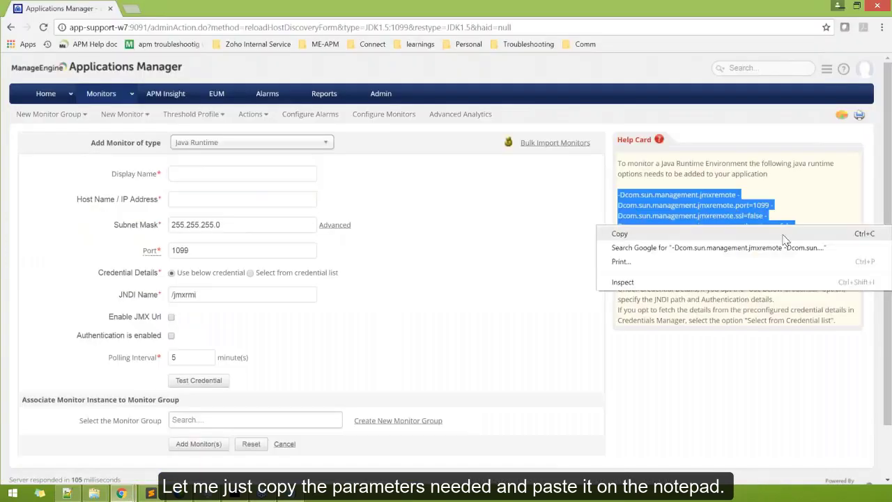
pyautogui.click(763, 235)
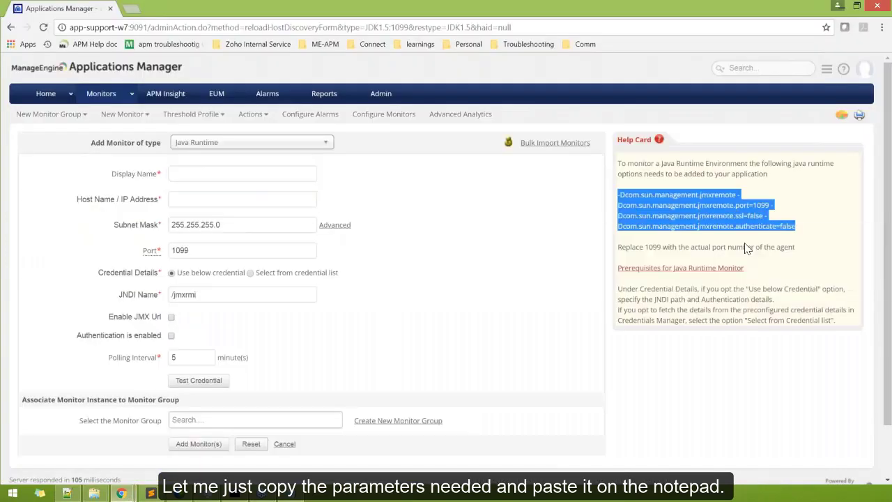
pyautogui.click(67, 494)
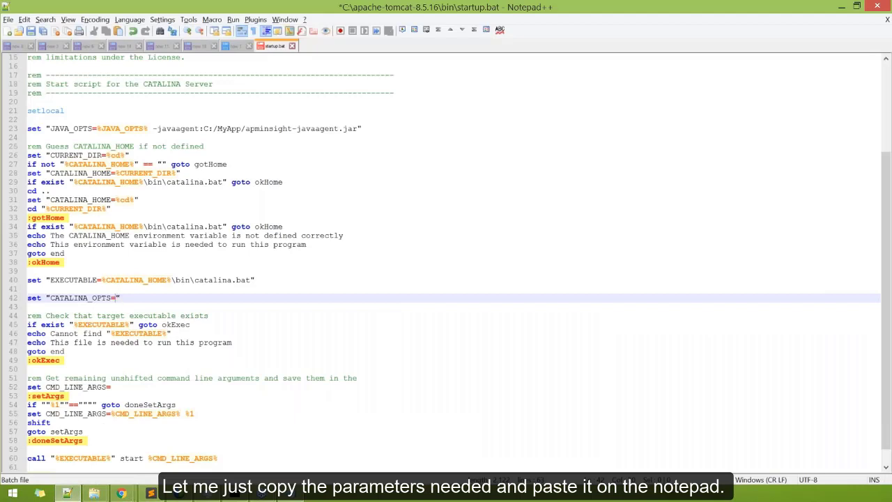
# - Paste the JMX options after CATALINA_OPTS= on line 42 and verify the port is 1099
pyautogui.rightClick(117, 298)
pyautogui.click(142, 118)
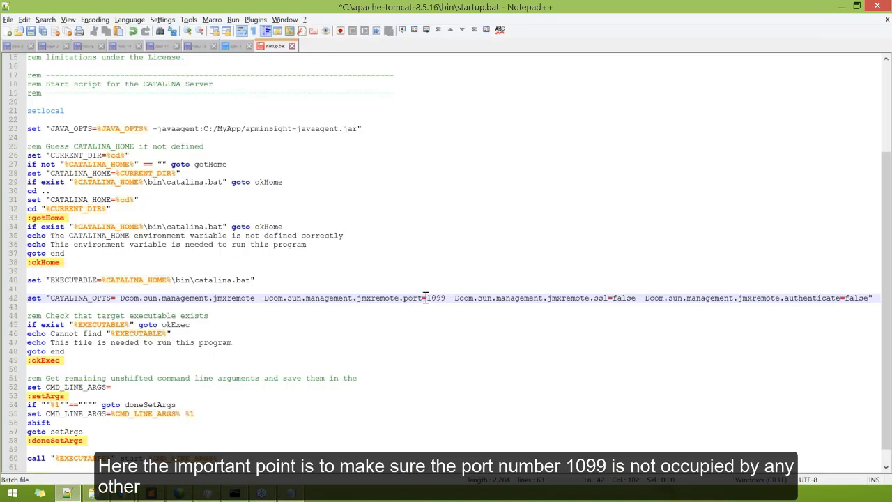
pyautogui.moveTo(427, 298); pyautogui.dragTo(446, 297)
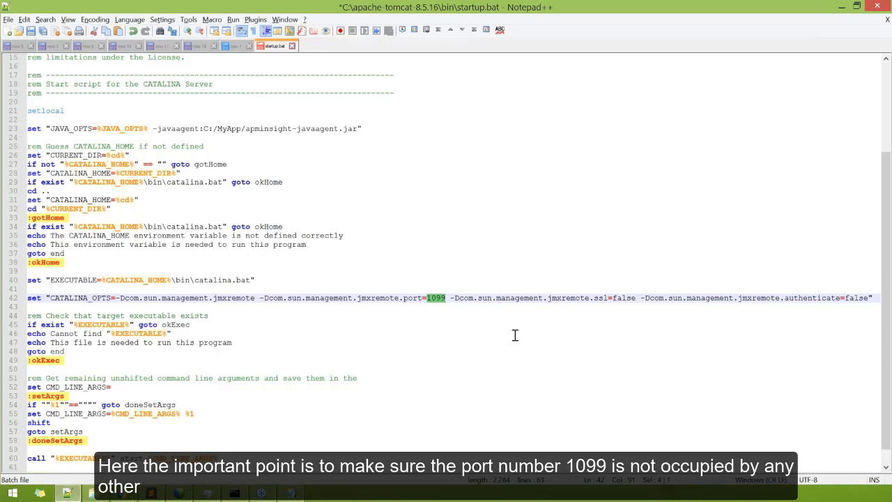
pyautogui.click(440, 281)
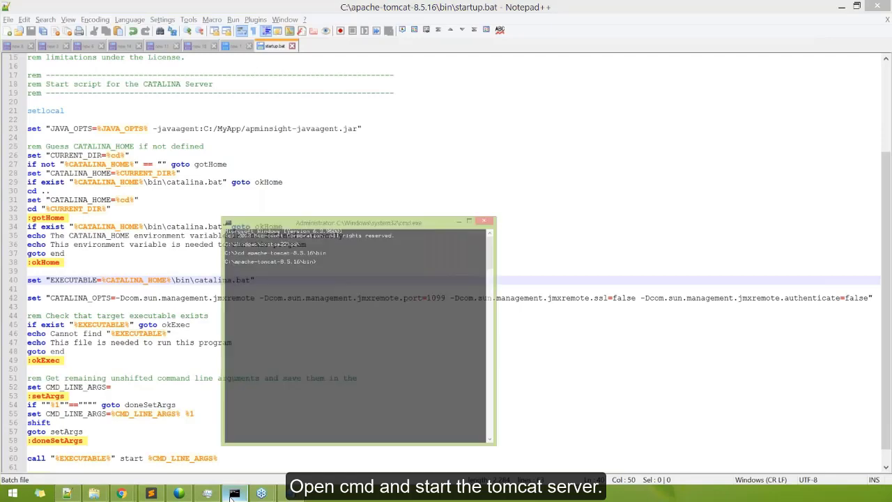
# - Run startup.bat in Command Prompt from the Tomcat bin folder to launch Tomcat
pyautogui.write('startup.bat')
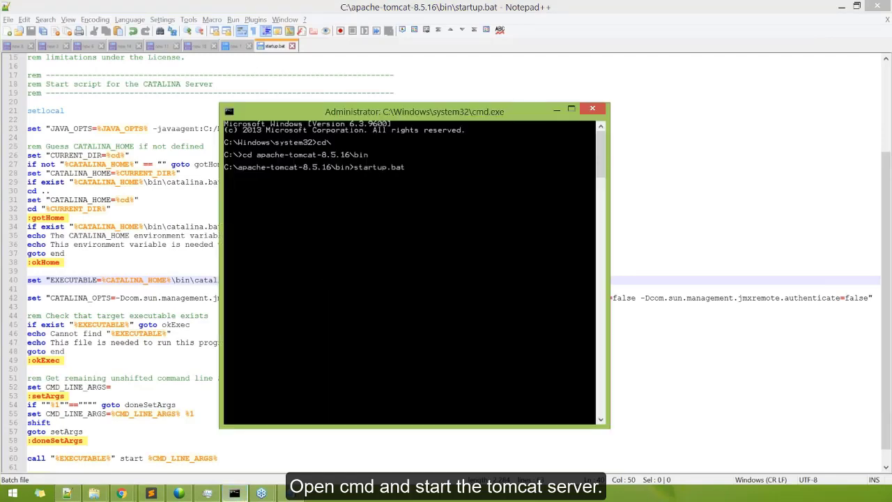
pyautogui.press('Return')
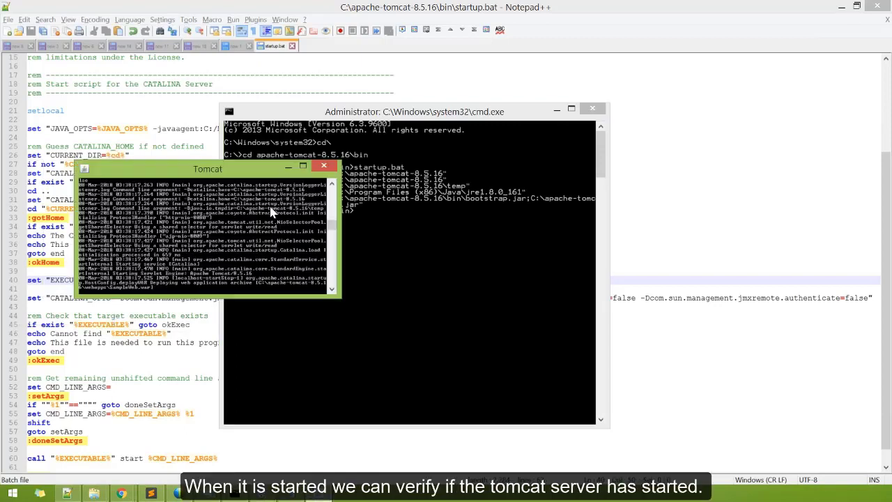
# - Load localhost:8080 in a new Chrome tab to confirm Tomcat runs, then return to Applications Manager
pyautogui.click(122, 494)
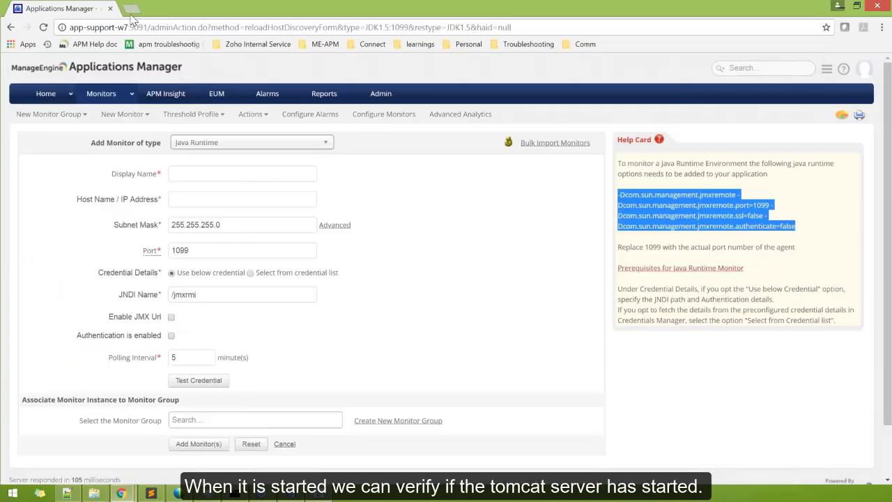
pyautogui.click(131, 8)
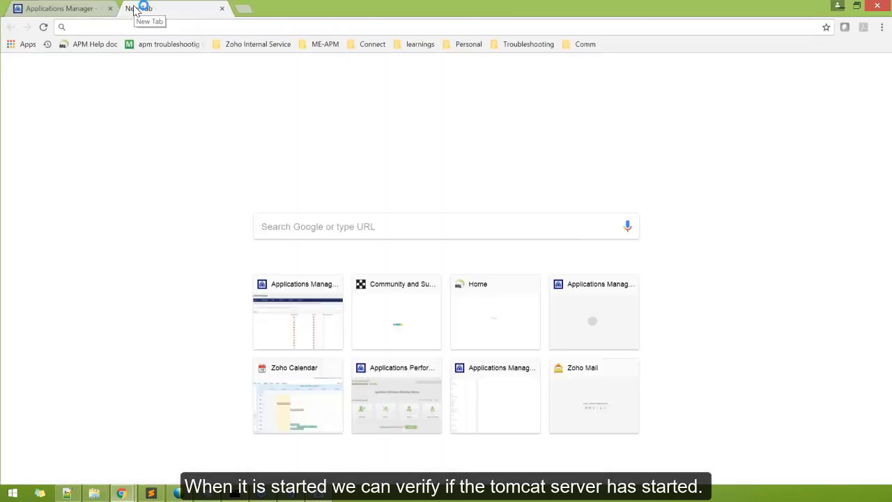
pyautogui.write('l')
pyautogui.press('Down')
pyautogui.press('Return')
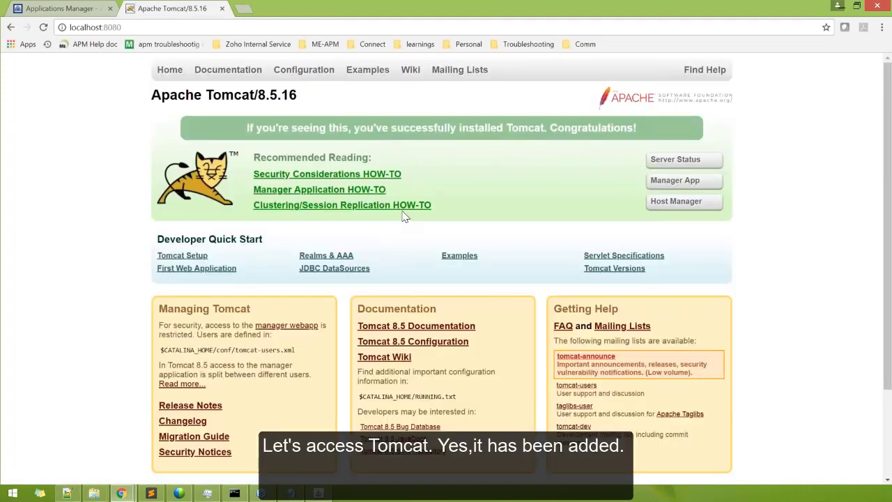
pyautogui.hotkey('ctrl', 'shift', 'Tab')
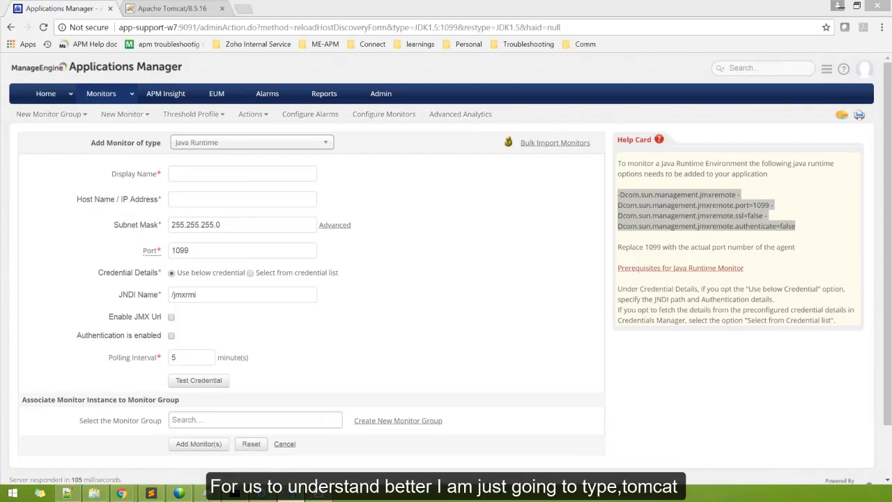
# - Enter display name tomcat_JRT_win and host 192.168.195.94, then test the credentials
pyautogui.click(231, 174)
pyautogui.write('tom')
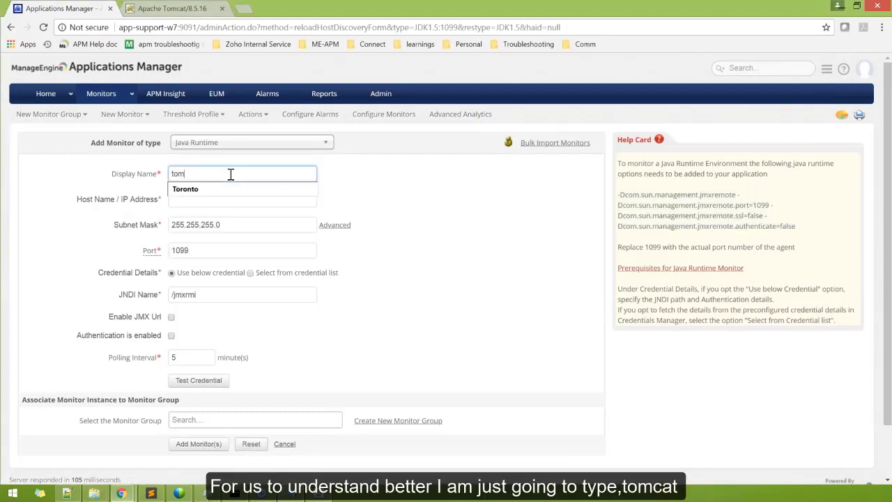
pyautogui.write('cat')
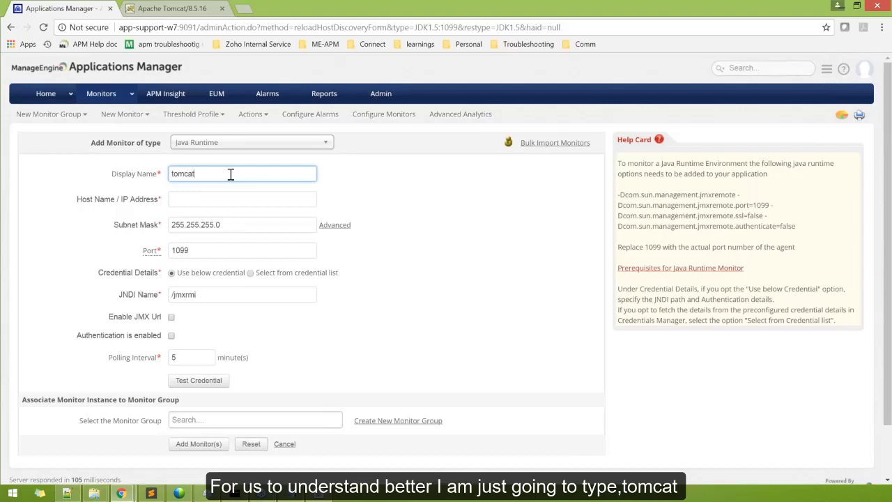
pyautogui.write('_JRT_win')
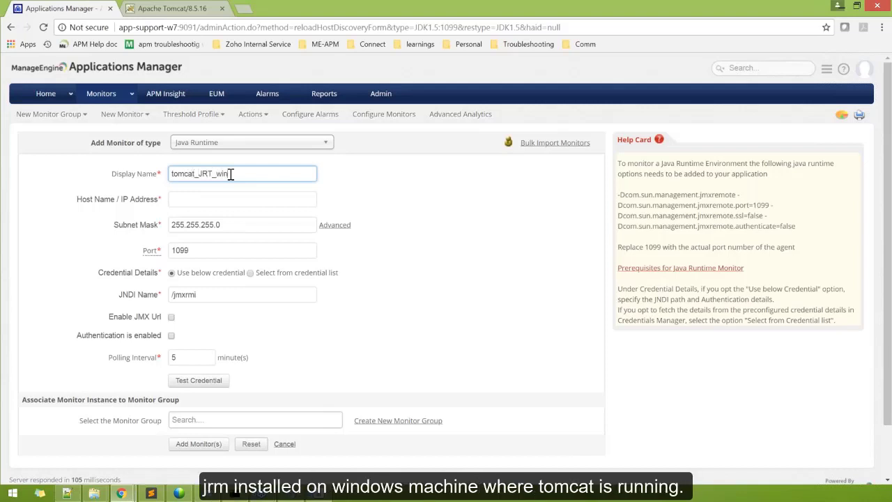
pyautogui.click(196, 199)
pyautogui.write('192.168.195.94')
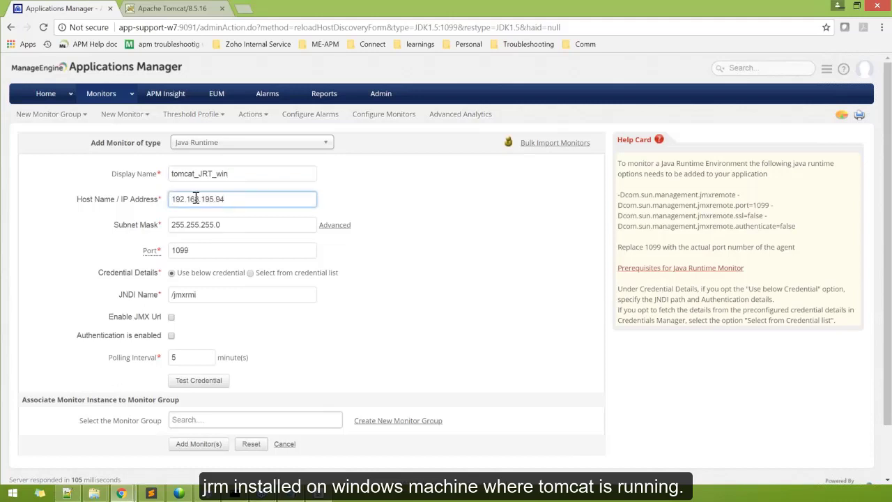
pyautogui.click(302, 355)
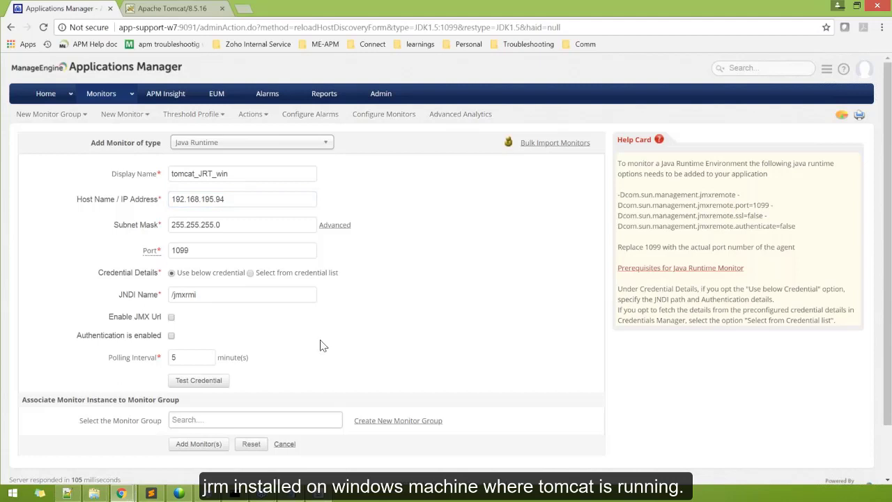
pyautogui.click(199, 384)
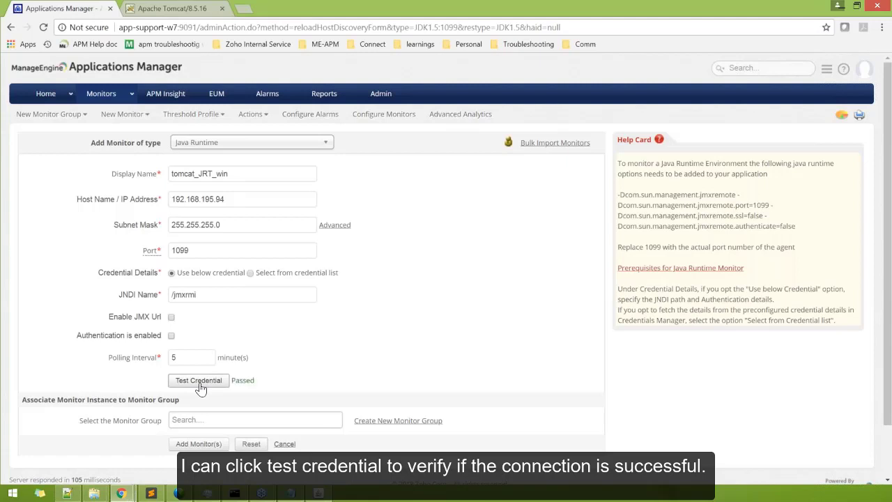
# - Add the tomcat_JRT_win monitor and poll it immediately
pyautogui.click(198, 447)
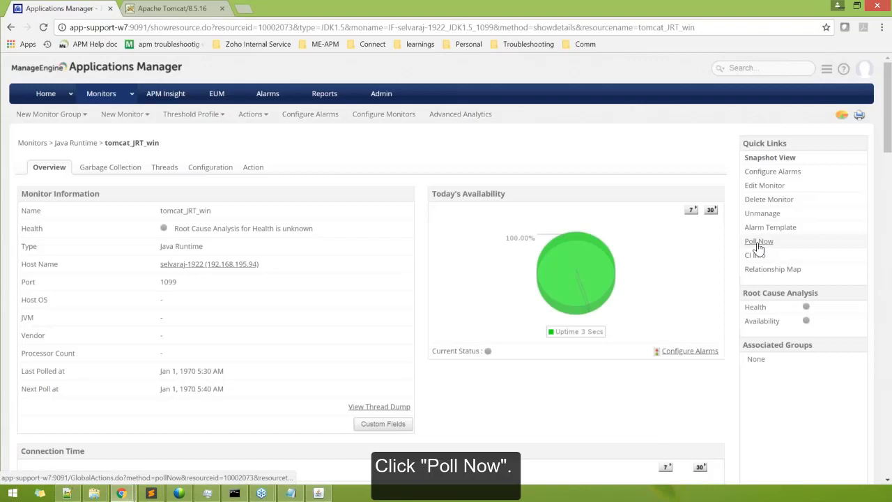
pyautogui.click(758, 244)
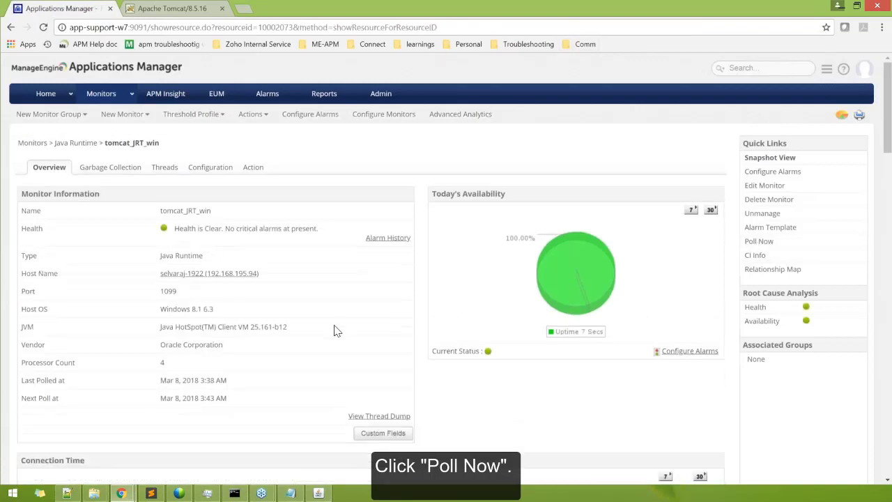